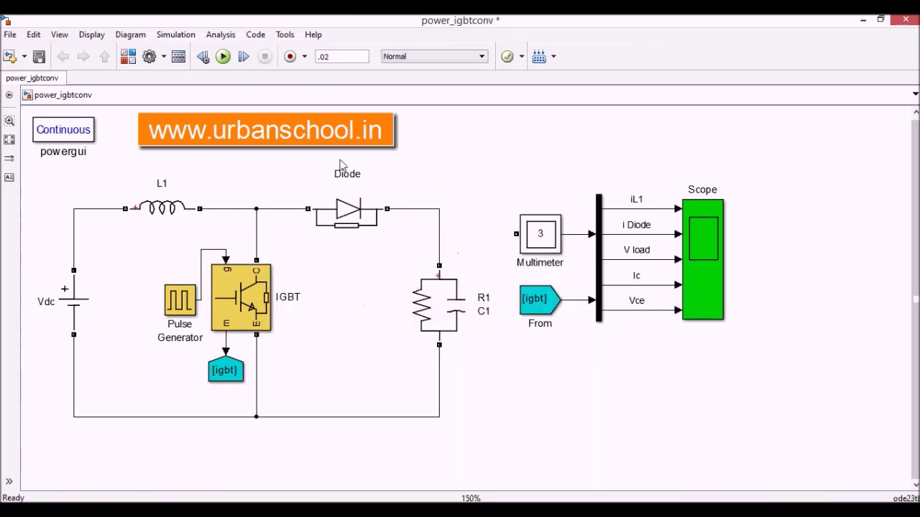
pyautogui.click(85, 282)
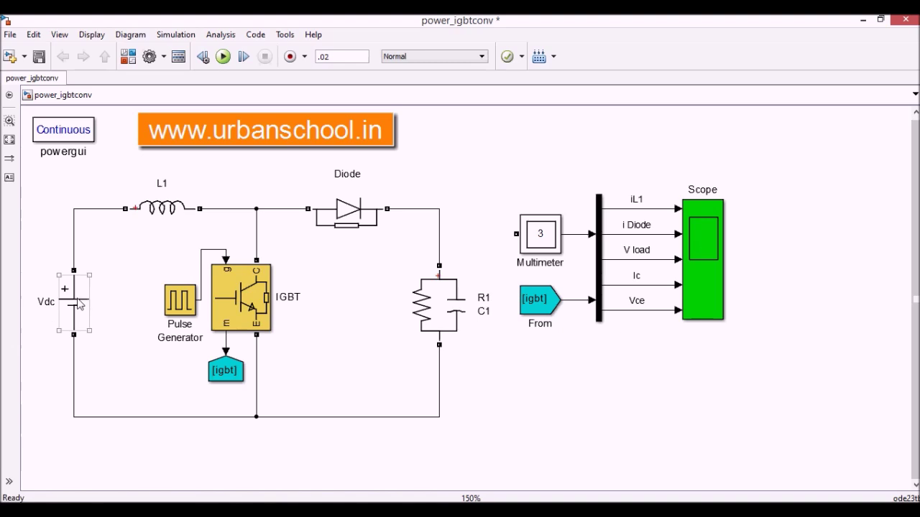
pyautogui.doubleClick(79, 305)
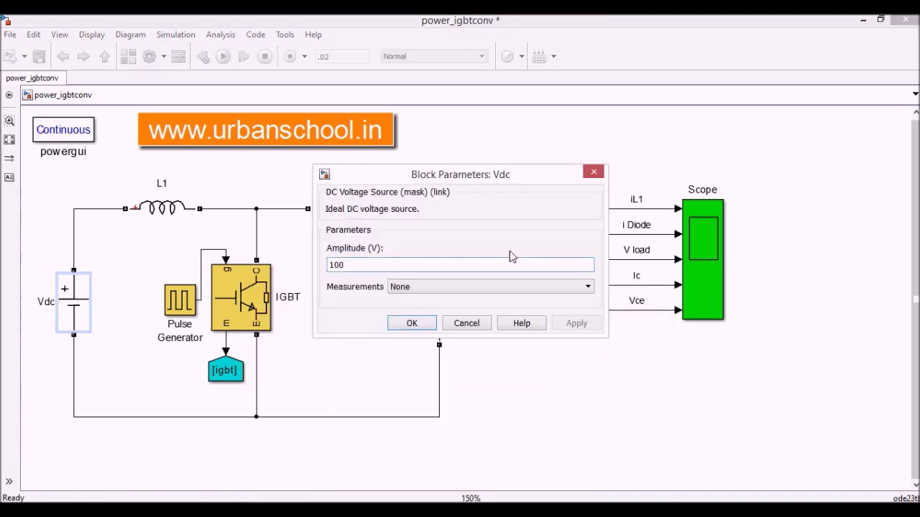
pyautogui.click(593, 173)
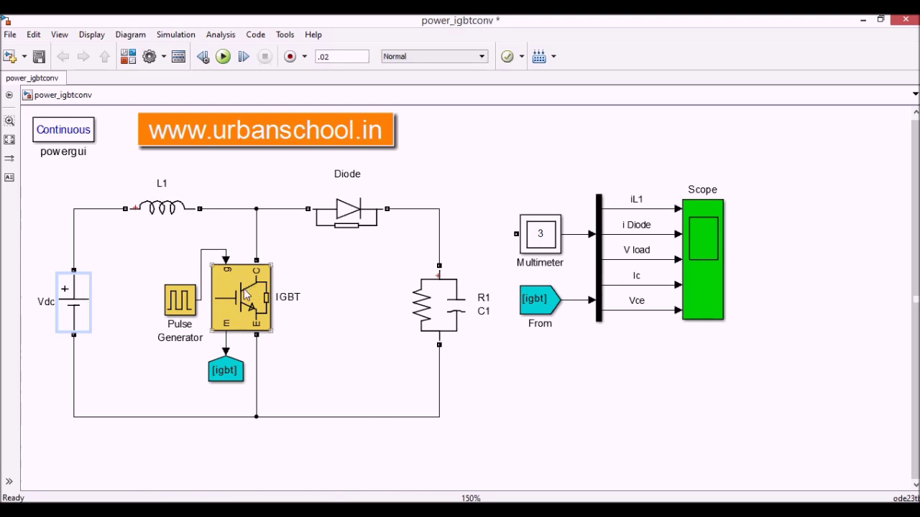
pyautogui.moveTo(234, 308)
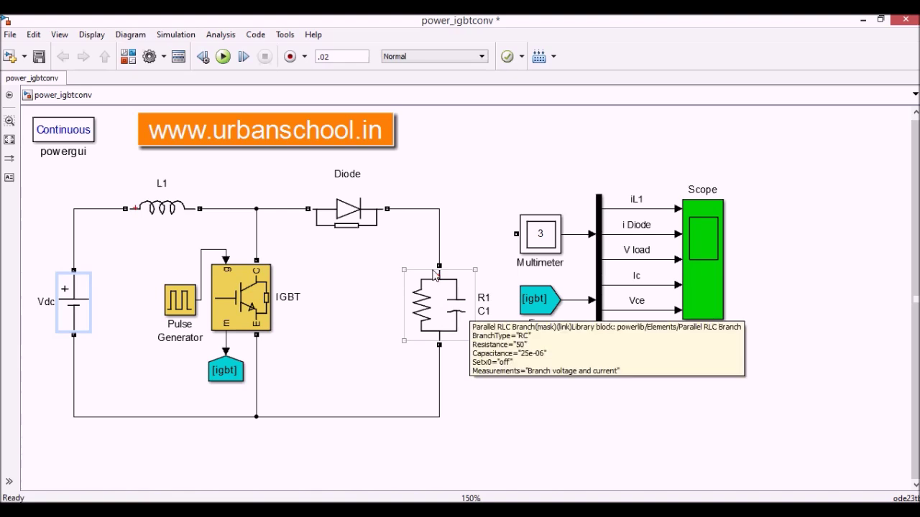
# Run the power_igbtconv simulation and open the Scope plotting iL1, i Diode, V load, Ic and Vce
pyautogui.click(223, 58)
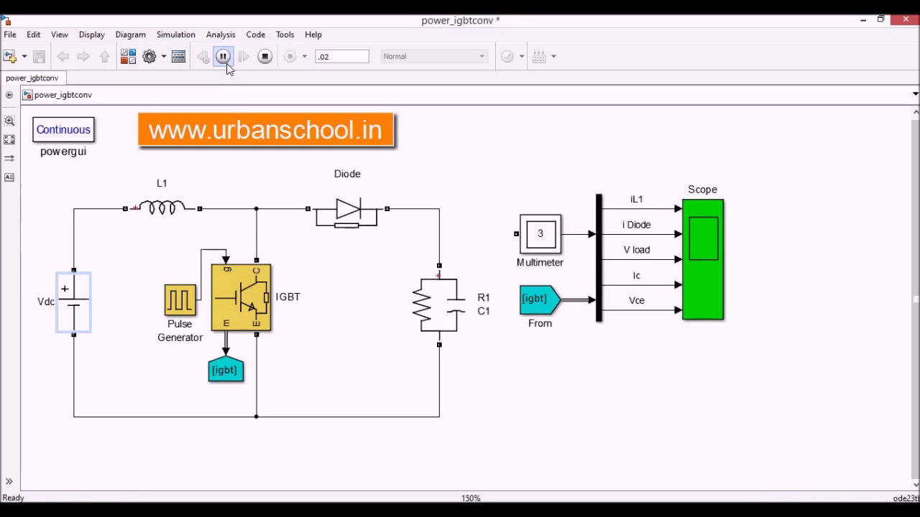
pyautogui.click(702, 236)
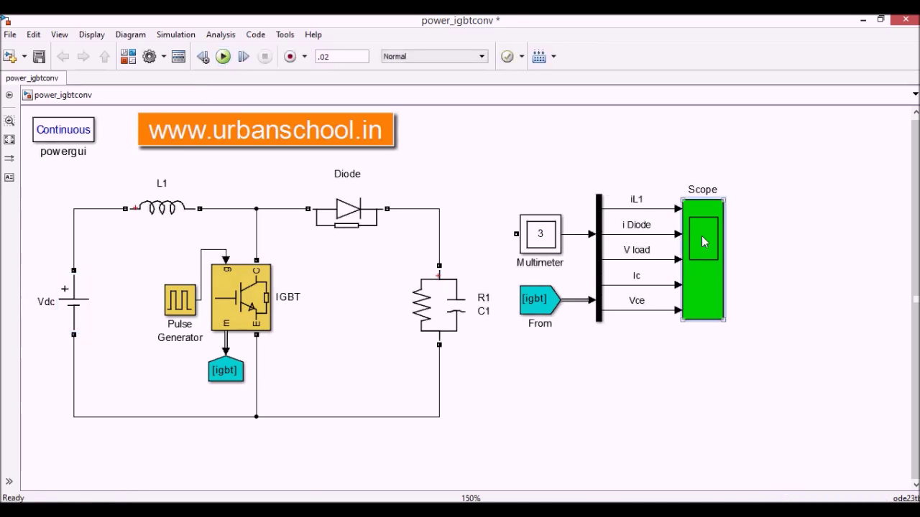
pyautogui.doubleClick(702, 236)
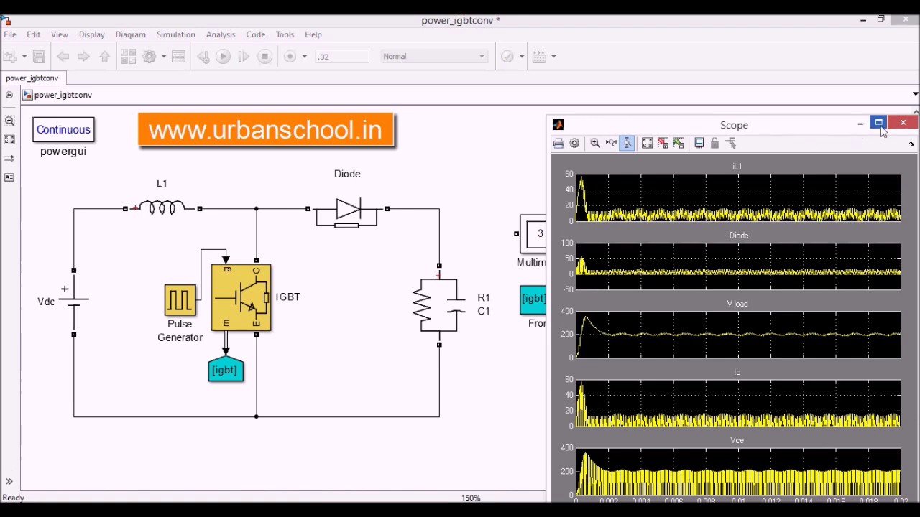
# Maximize the Scope, zoom V load vertically to about 190–220 V, then place the Scope beside the model
pyautogui.click(878, 123)
pyautogui.moveTo(302, 55); pyautogui.dragTo(737, 129)
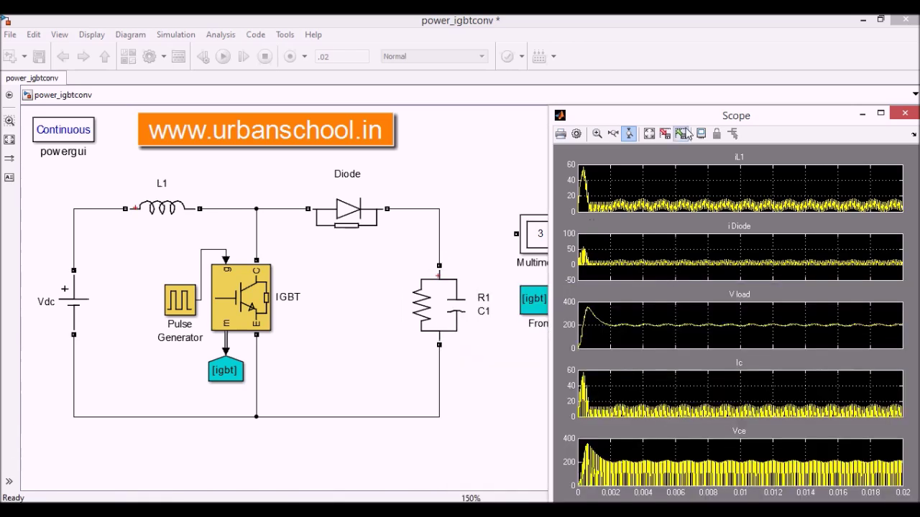
pyautogui.doubleClick(752, 117)
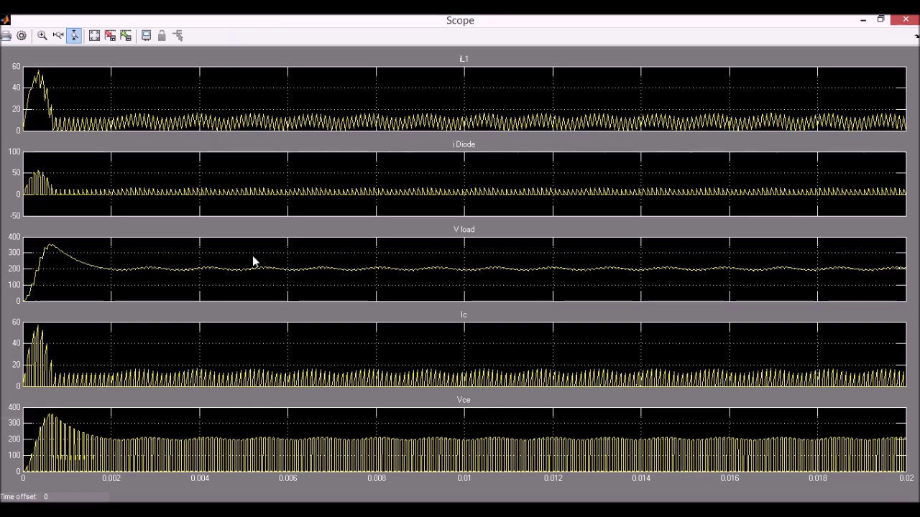
pyautogui.moveTo(125, 260); pyautogui.dragTo(149, 284)
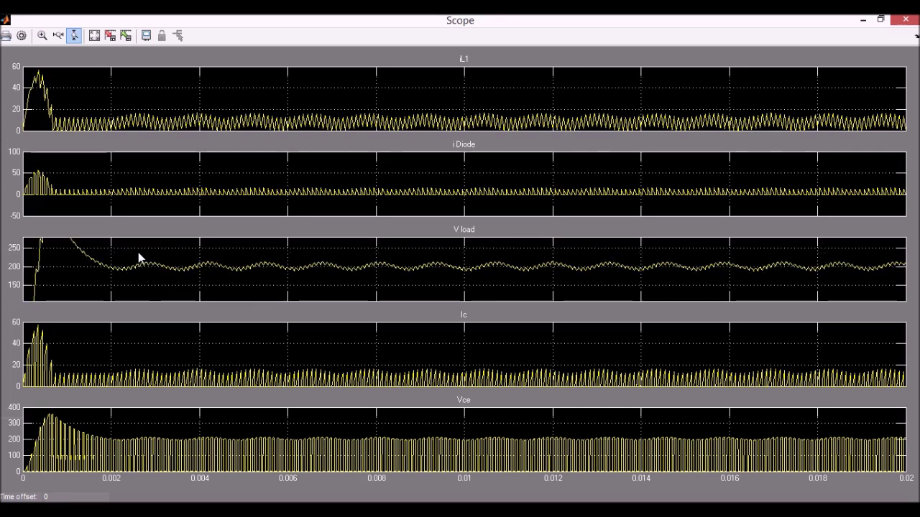
pyautogui.moveTo(138, 253); pyautogui.dragTo(168, 282)
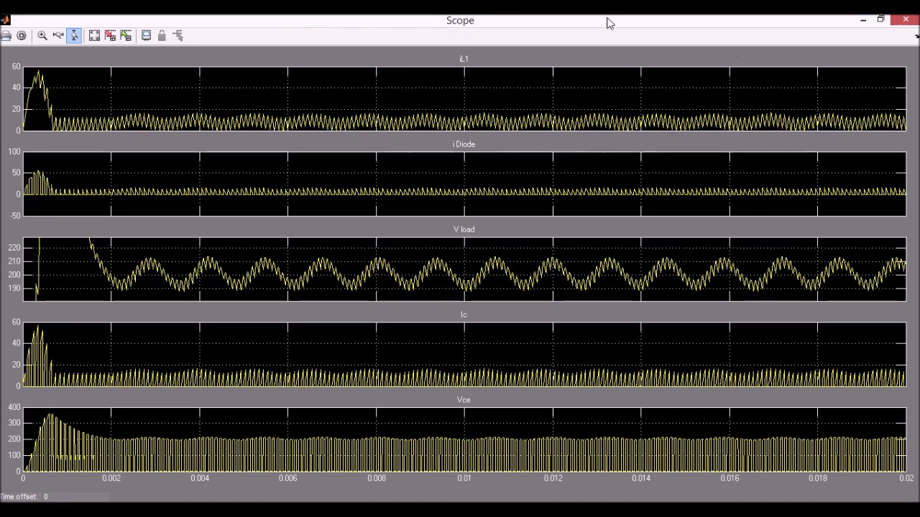
pyautogui.moveTo(493, 29); pyautogui.dragTo(747, 90)
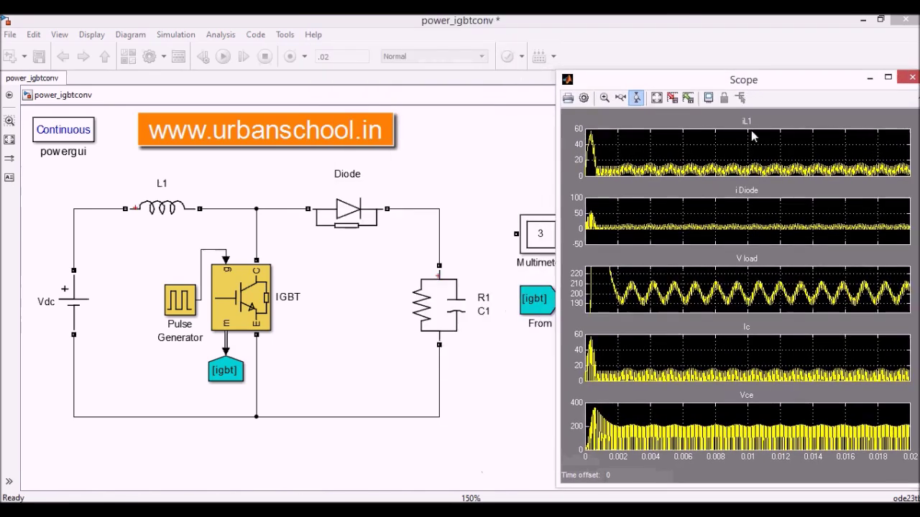
# Reset the scope traces to full view and inspect the L1 inductor block
pyautogui.moveTo(753, 137); pyautogui.dragTo(748, 167)
pyautogui.doubleClick(724, 148)
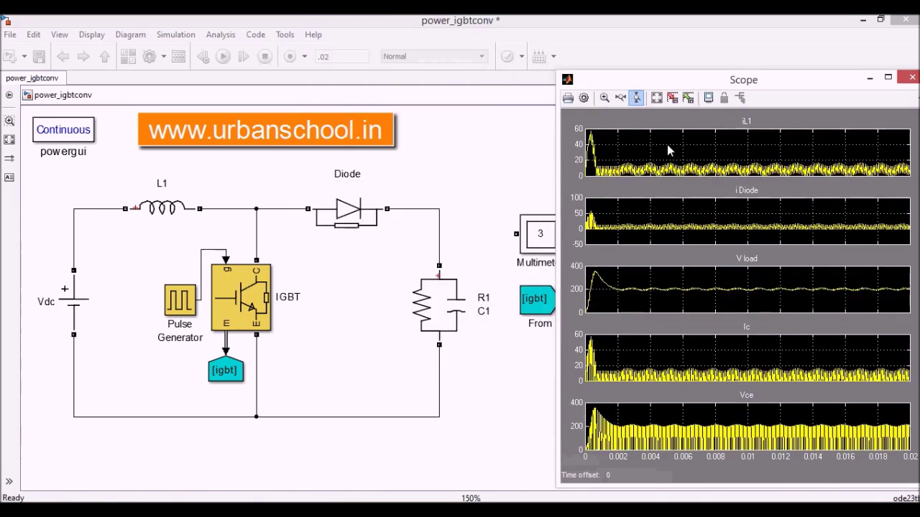
pyautogui.click(175, 208)
pyautogui.click(175, 171)
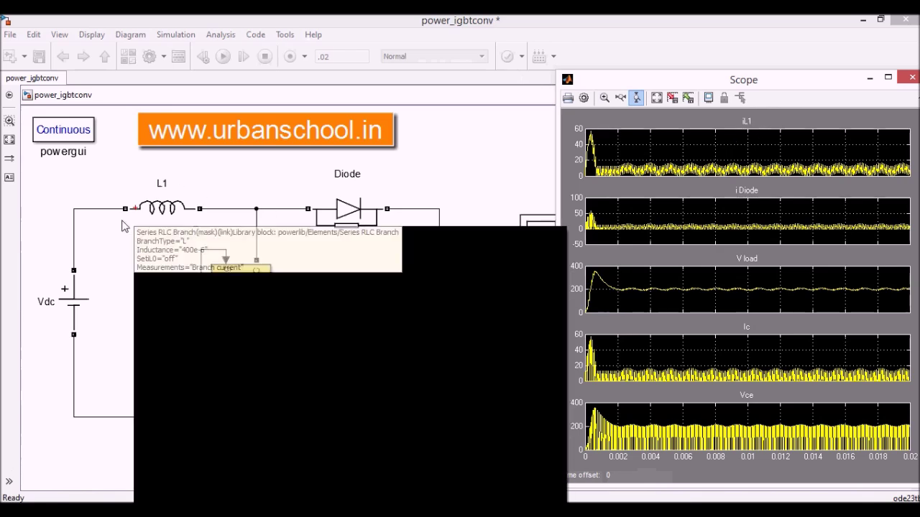
pyautogui.click(184, 225)
pyautogui.click(695, 155)
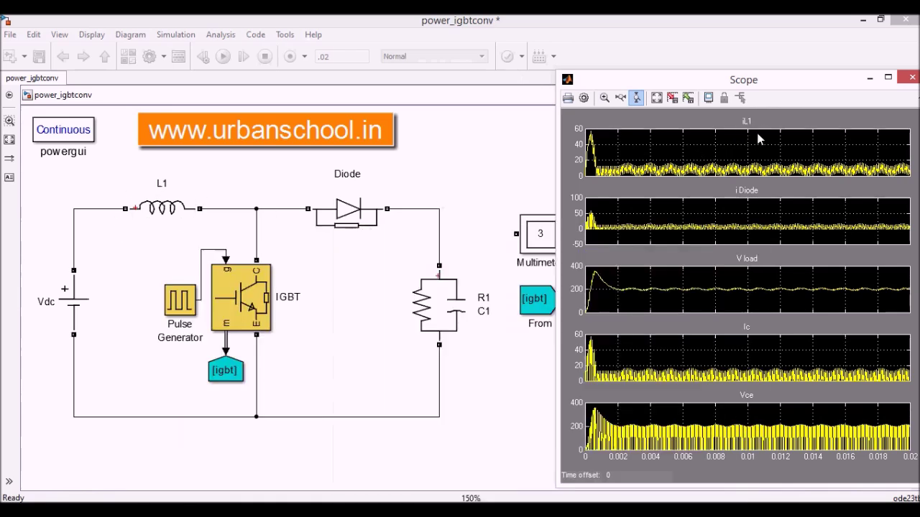
# Maximize the Scope and zoom the time axis to about 1.5–4.5 ms
pyautogui.click(888, 77)
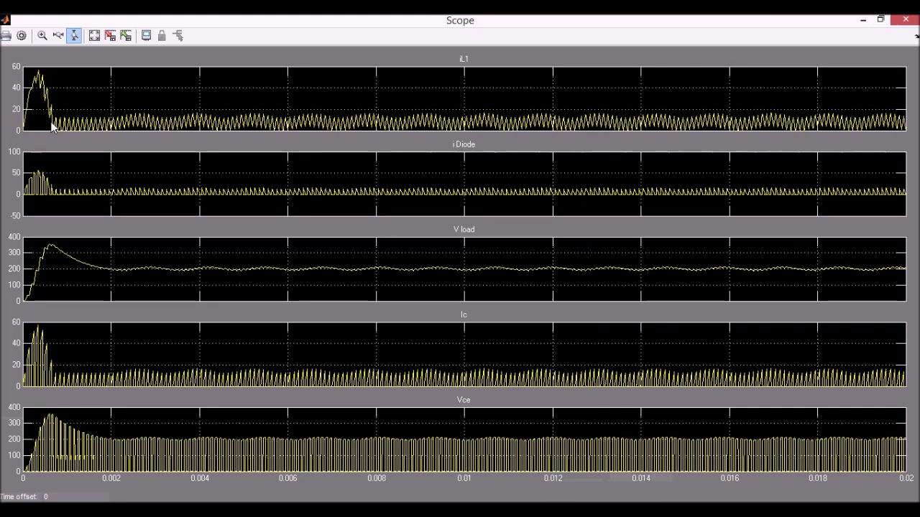
pyautogui.click(59, 35)
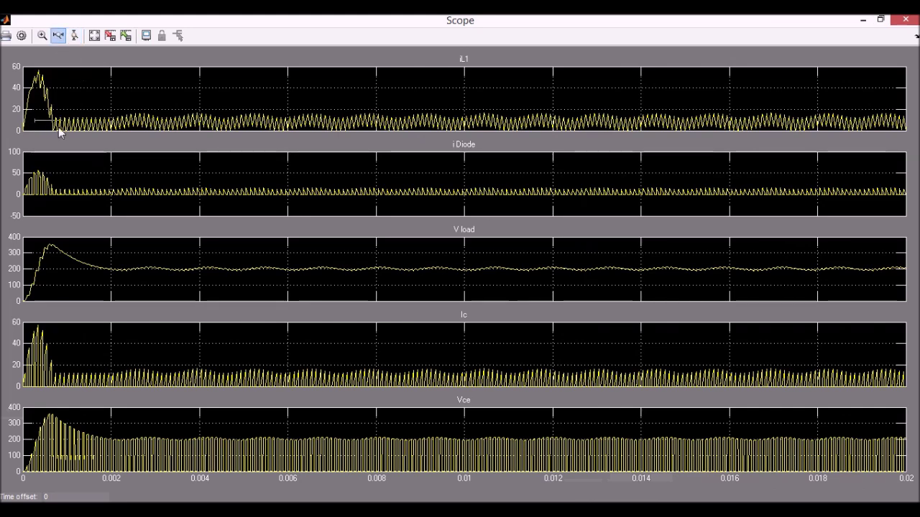
pyautogui.moveTo(59, 129); pyautogui.dragTo(96, 131)
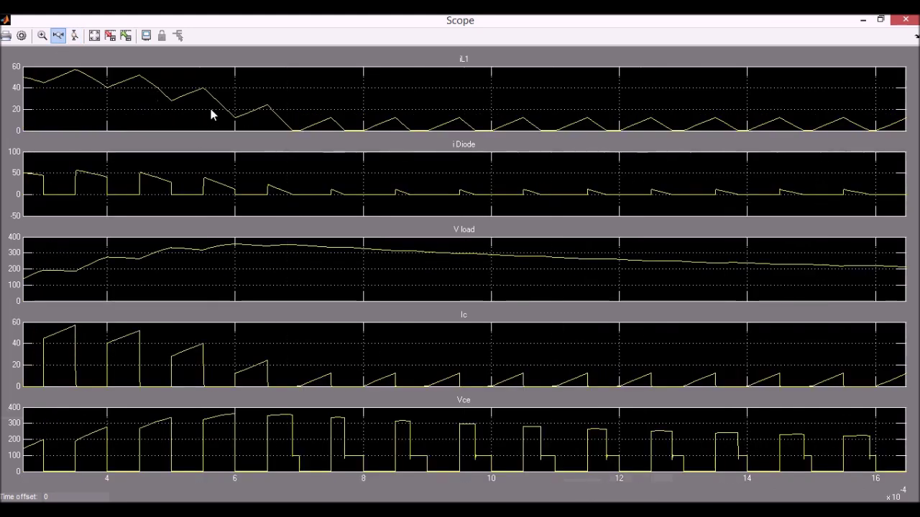
pyautogui.doubleClick(193, 113)
pyautogui.moveTo(74, 109); pyautogui.dragTo(231, 146)
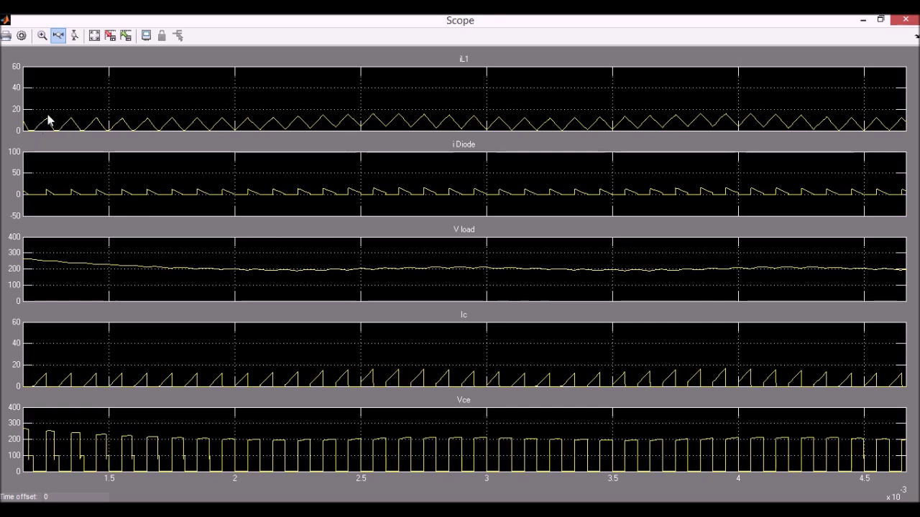
# Magnify the iL1 ripple vertically to 0–10 and restore the Scope beside the model
pyautogui.click(74, 36)
pyautogui.moveTo(63, 97); pyautogui.dragTo(79, 160)
pyautogui.moveTo(74, 87); pyautogui.dragTo(88, 163)
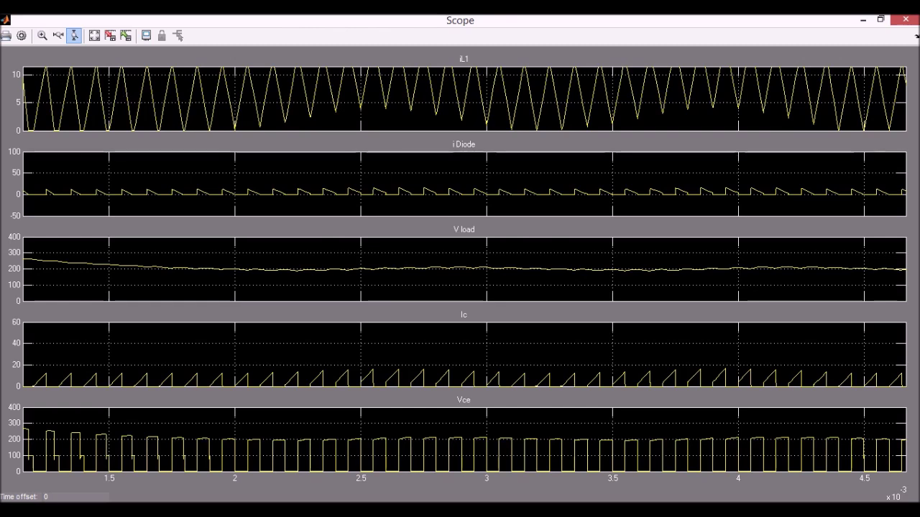
pyautogui.doubleClick(463, 27)
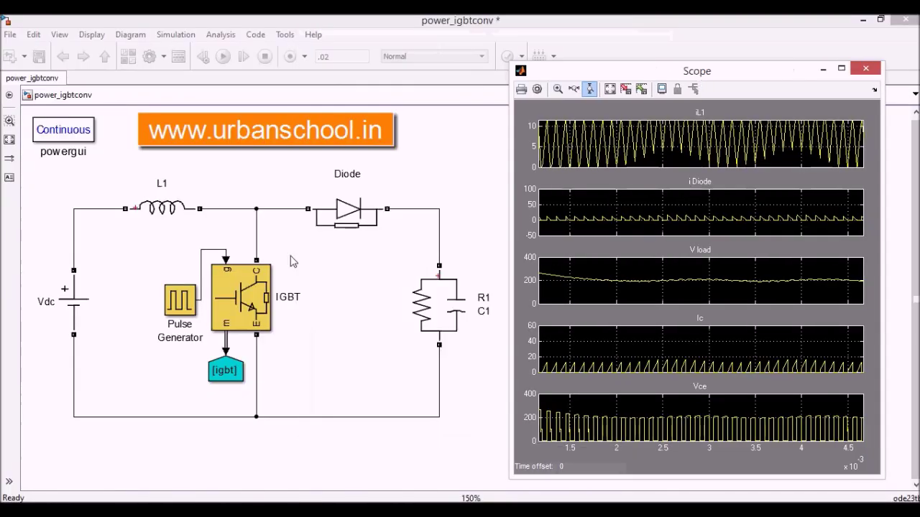
# Reset the traces and briefly rectangle-zoom all of them into 2.4–3.3 ms
pyautogui.doubleClick(632, 160)
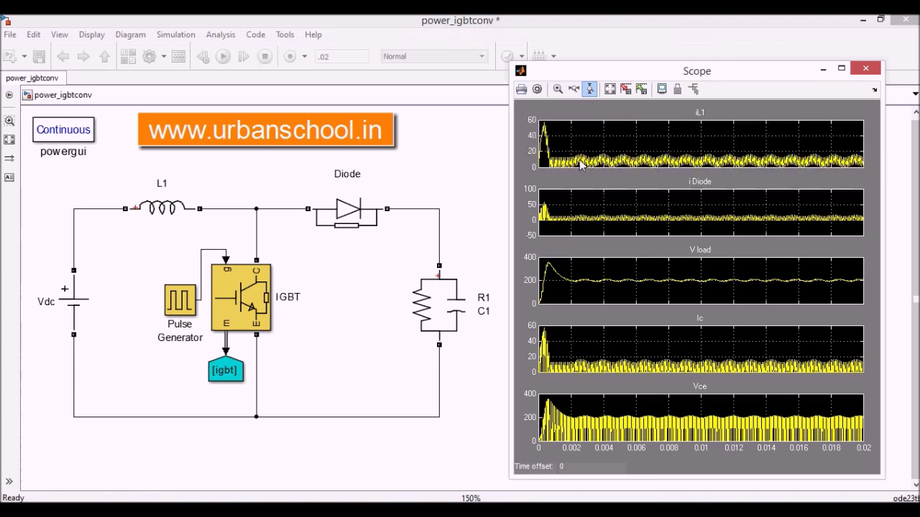
pyautogui.click(557, 89)
pyautogui.moveTo(579, 143); pyautogui.dragTo(594, 190)
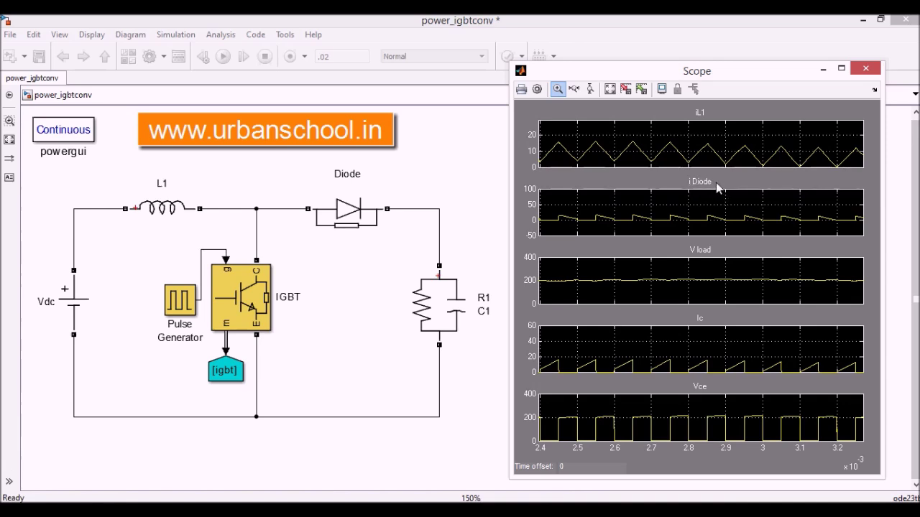
pyautogui.doubleClick(589, 209)
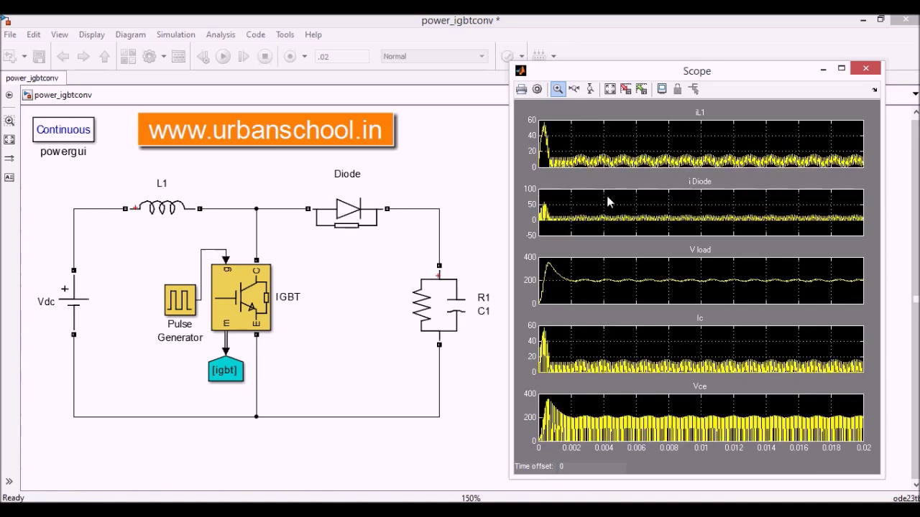
# Zoom the time axis to roughly 1–1.6 ms and rescale i Diode to −10 to 10 A
pyautogui.click(574, 88)
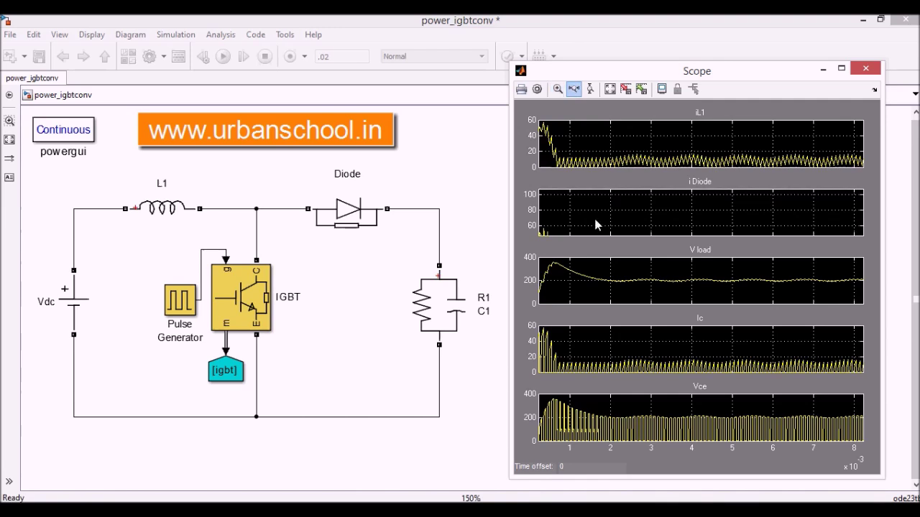
pyautogui.doubleClick(574, 231)
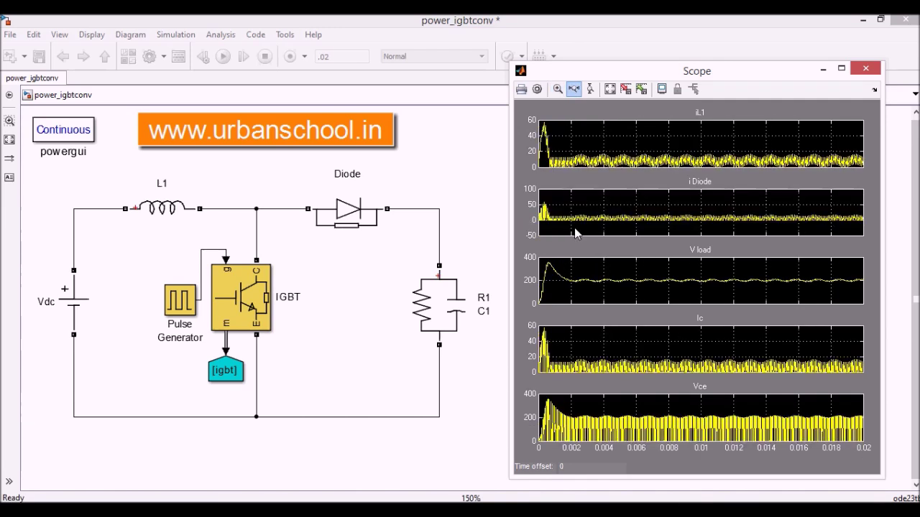
pyautogui.click(575, 219)
pyautogui.moveTo(572, 214); pyautogui.dragTo(771, 215)
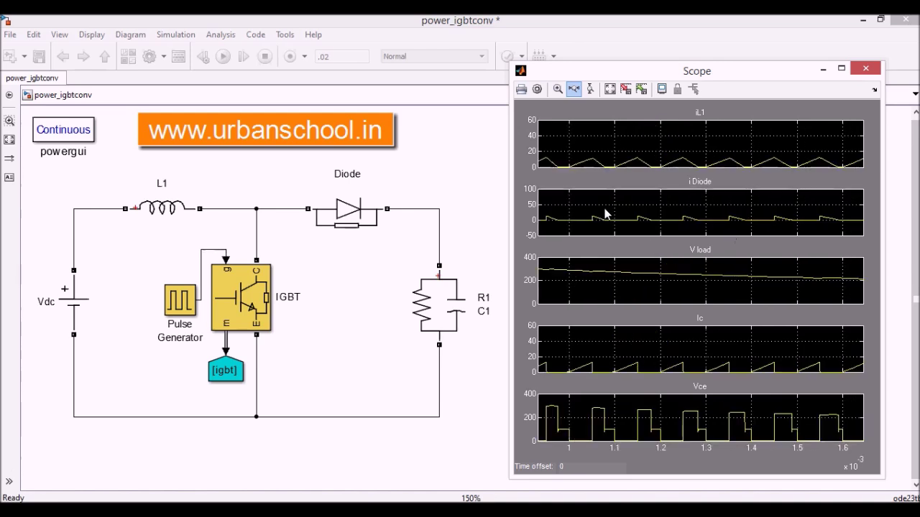
pyautogui.click(590, 89)
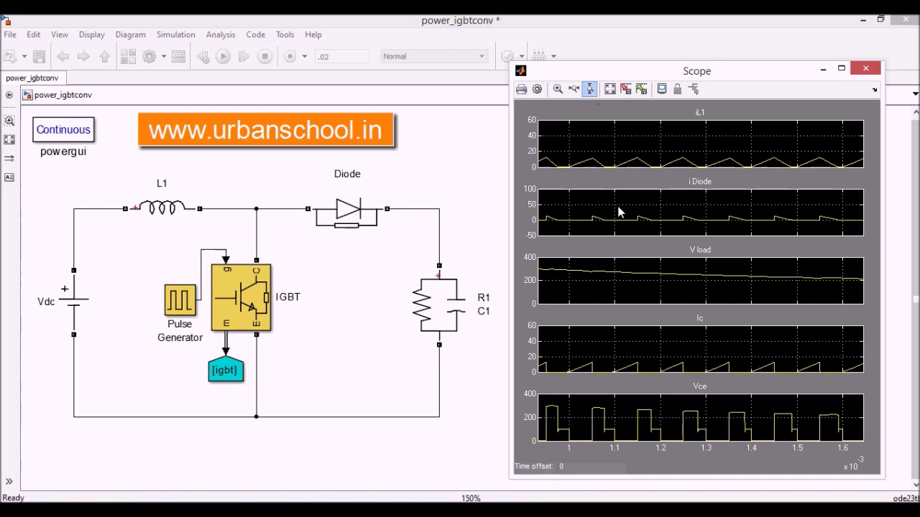
pyautogui.moveTo(624, 231)
pyautogui.mouseDown()
pyautogui.moveTo(610, 212)
pyautogui.moveTo(611, 239)
pyautogui.moveTo(611, 230)
pyautogui.mouseUp()
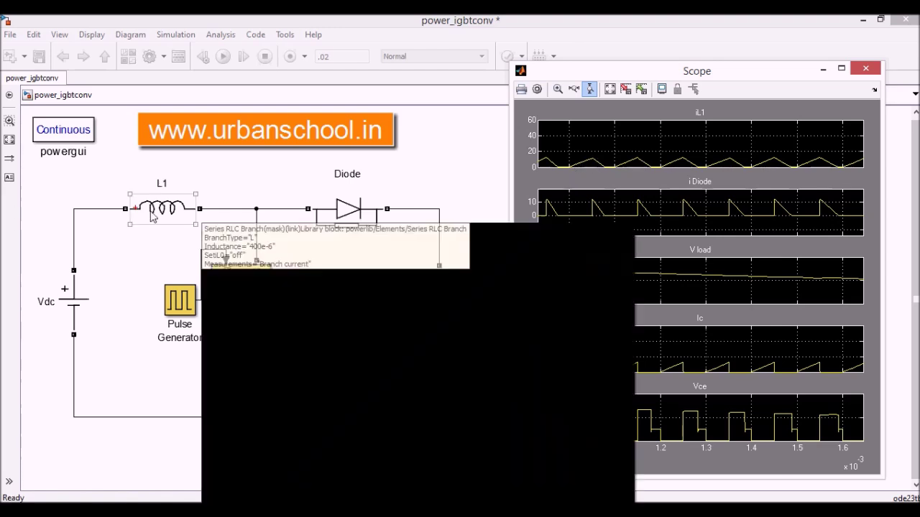
pyautogui.moveTo(220, 267)
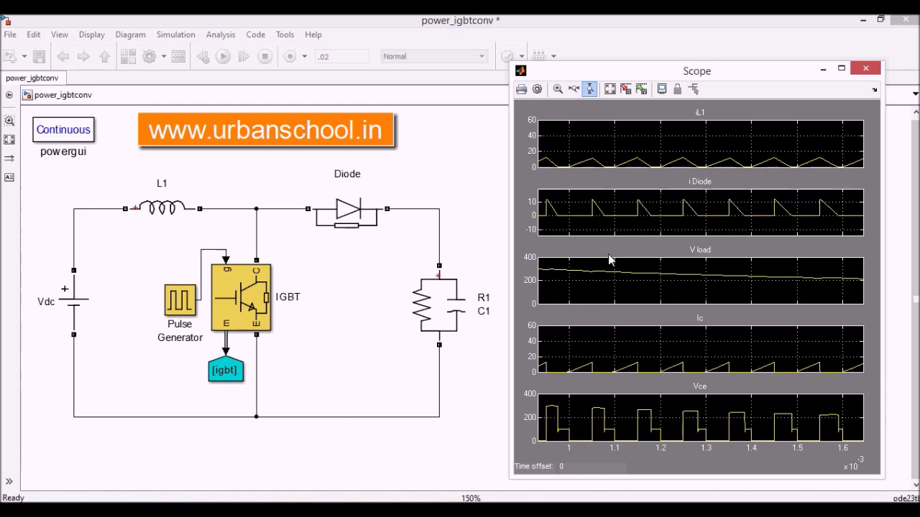
# Rescale the Ic plot to about 10–30, zoom time to 3.5–4 ms, and inspect the R1/C1 load
pyautogui.doubleClick(600, 284)
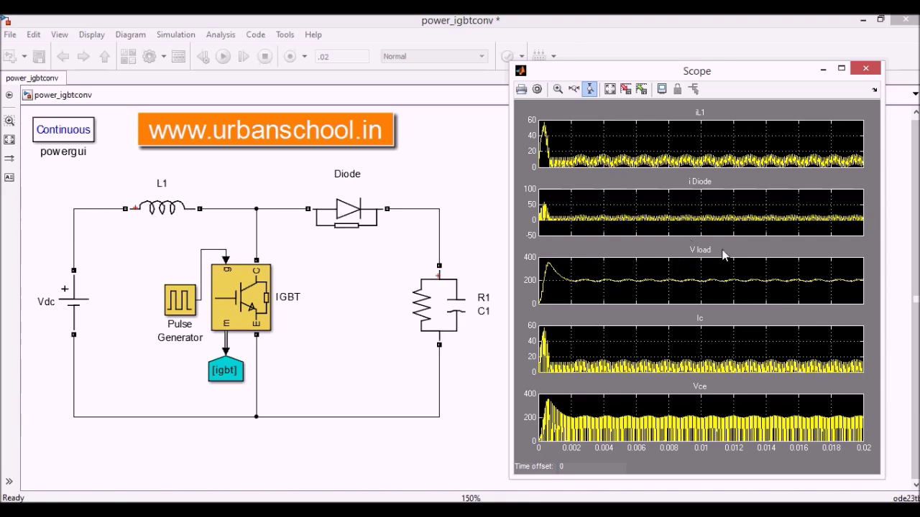
pyautogui.click(651, 363)
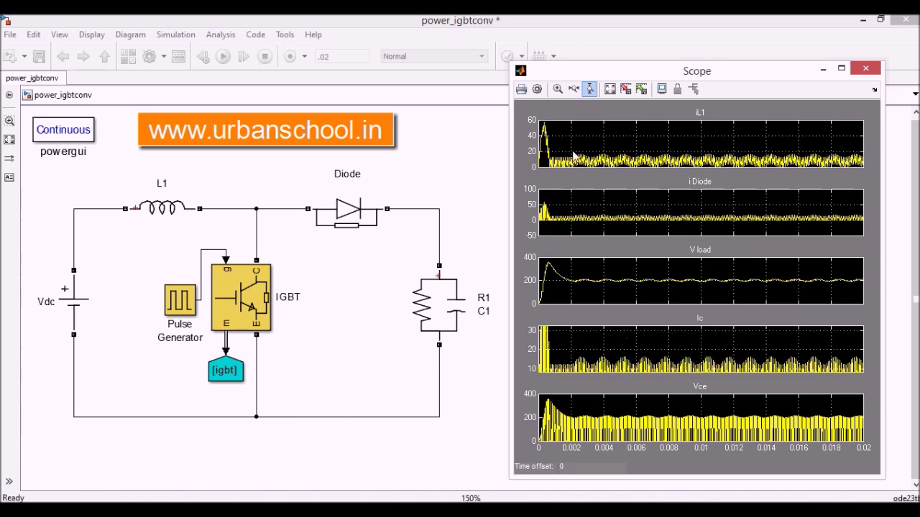
pyautogui.click(573, 90)
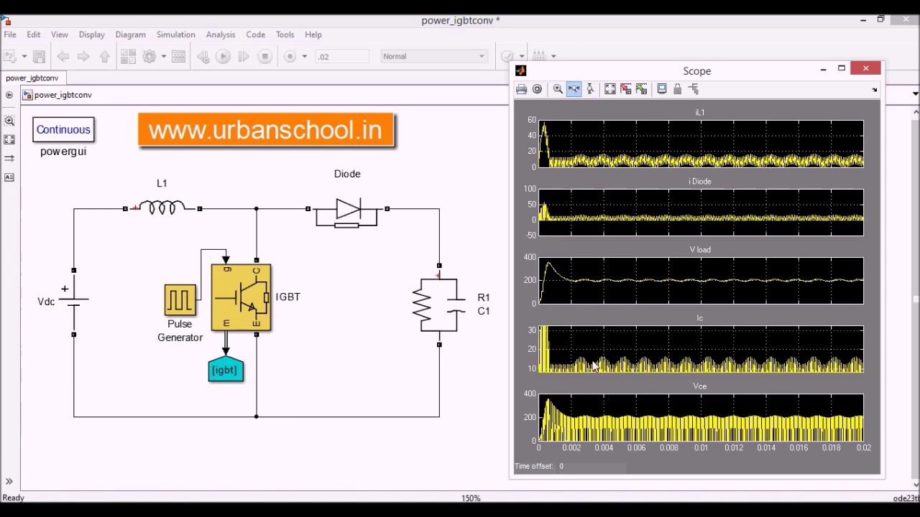
pyautogui.moveTo(594, 365); pyautogui.dragTo(668, 366)
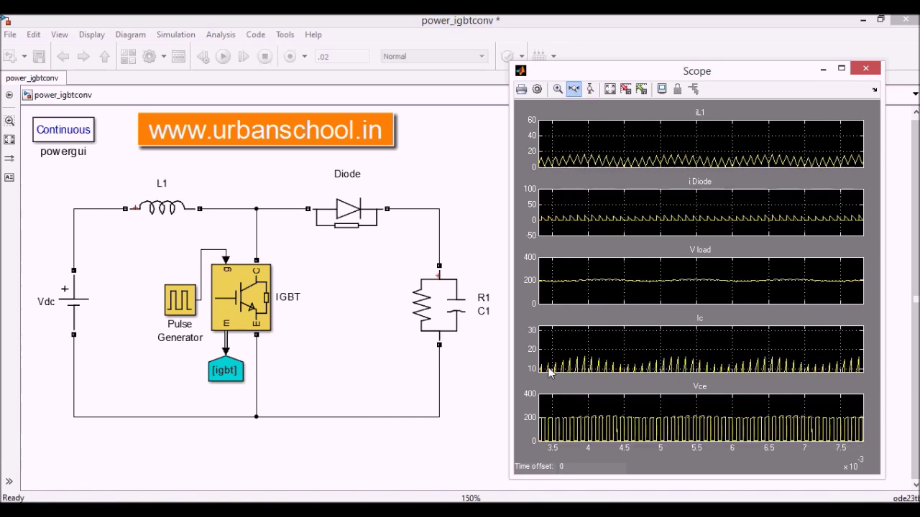
pyautogui.moveTo(551, 369); pyautogui.dragTo(652, 370)
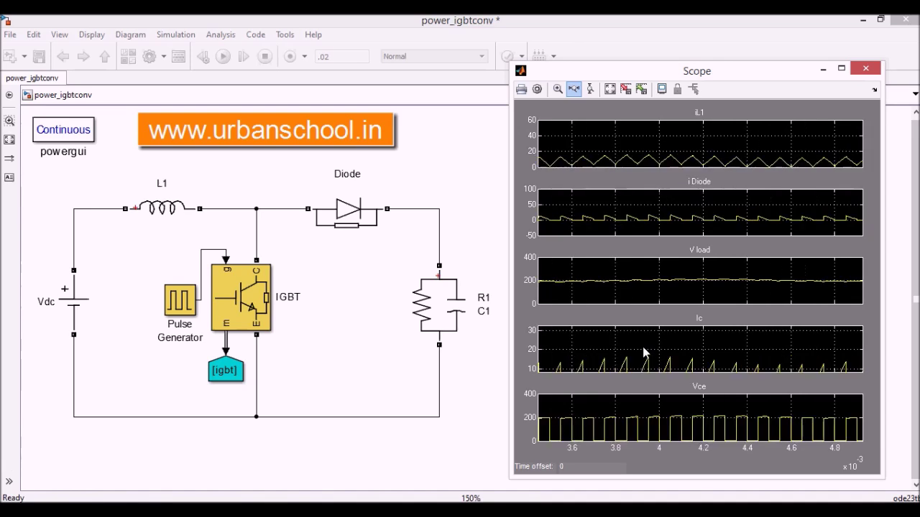
pyautogui.click(600, 340)
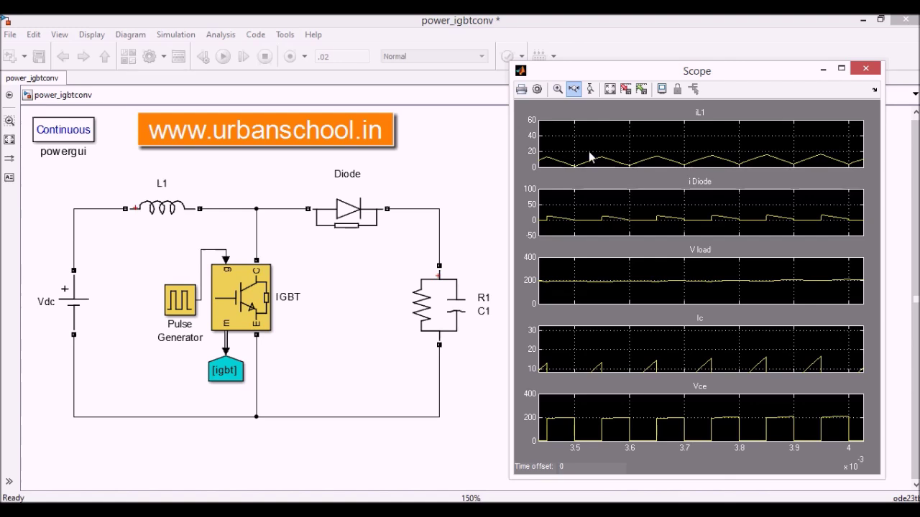
pyautogui.click(425, 283)
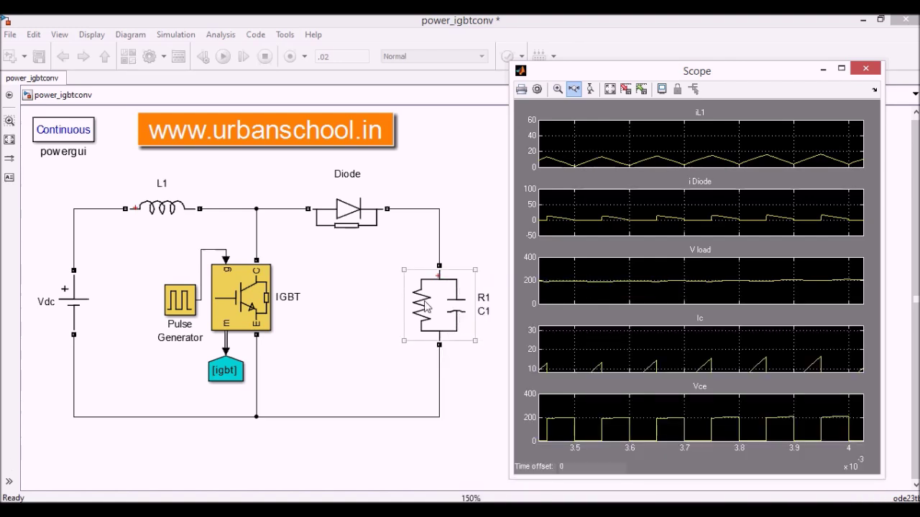
pyautogui.click(492, 309)
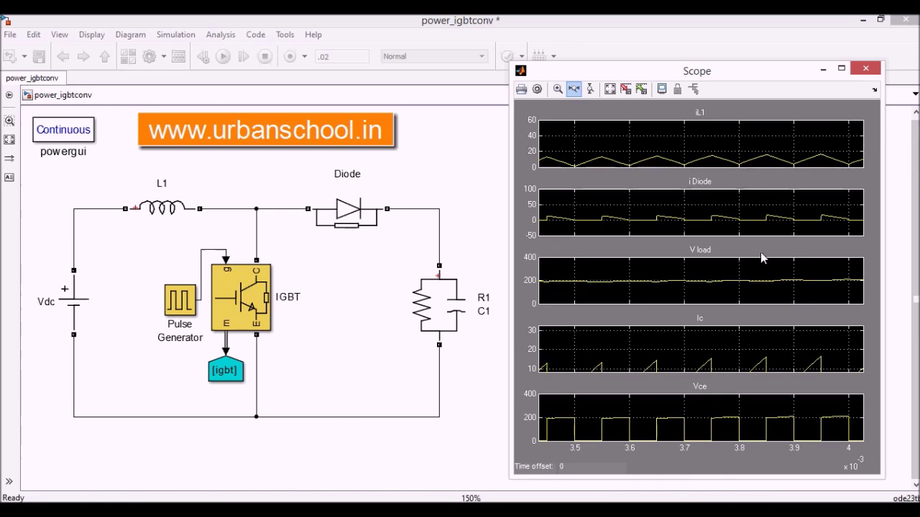
# Maximize the Scope, zoom the plots to about 5.7–6.5 ms, then close the Scope window
pyautogui.click(842, 69)
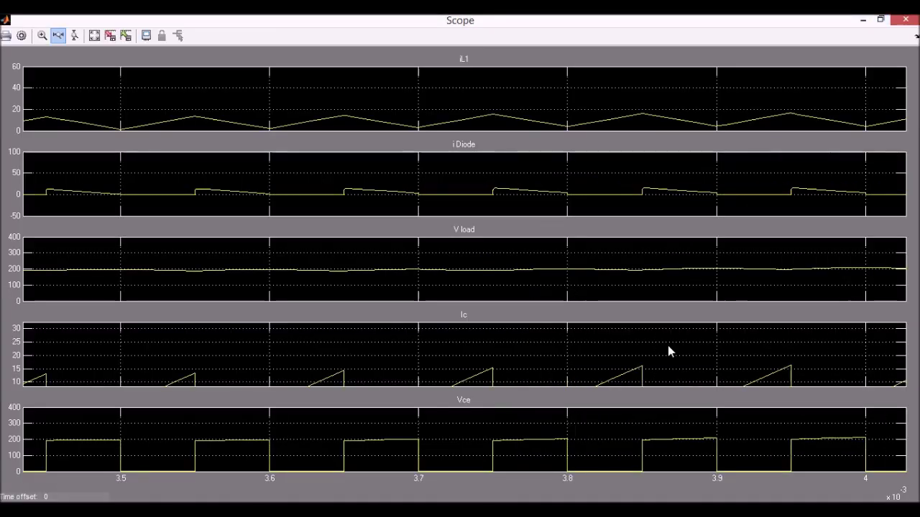
pyautogui.doubleClick(351, 439)
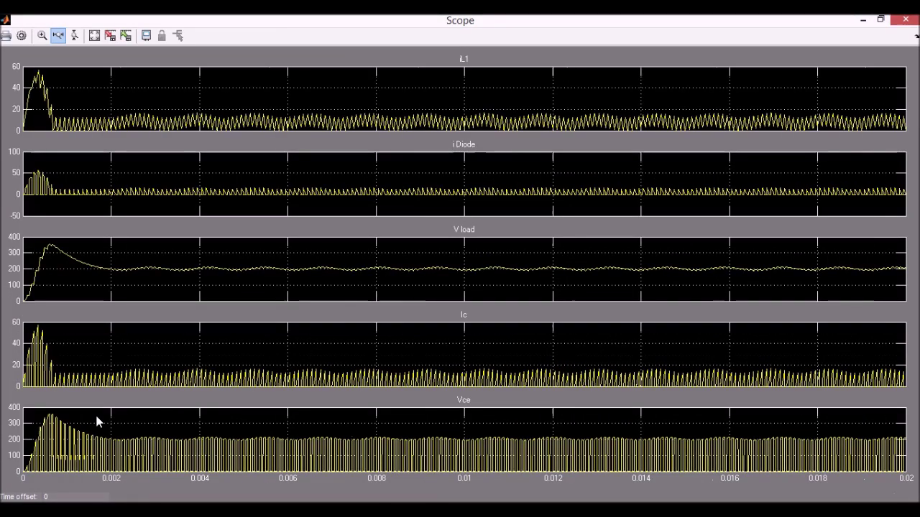
pyautogui.moveTo(162, 440); pyautogui.dragTo(457, 489)
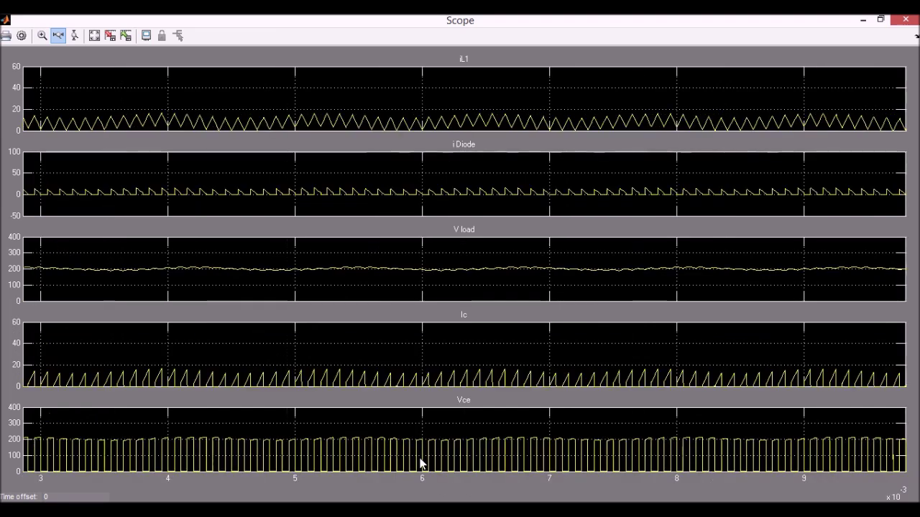
pyautogui.moveTo(278, 428); pyautogui.dragTo(567, 488)
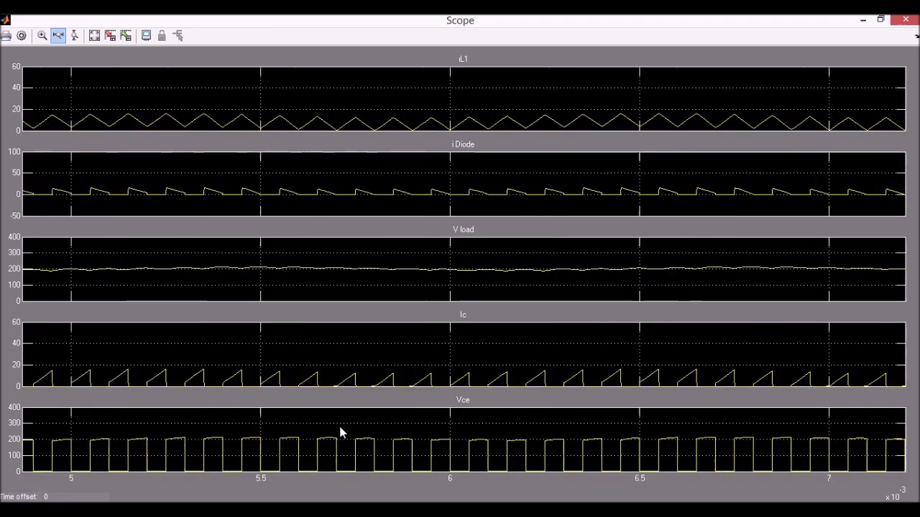
pyautogui.moveTo(338, 427); pyautogui.dragTo(649, 493)
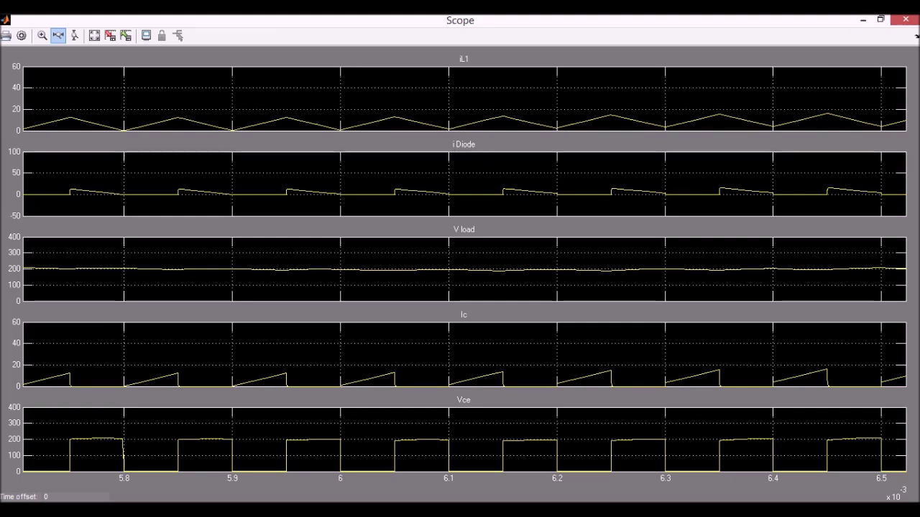
pyautogui.click(906, 20)
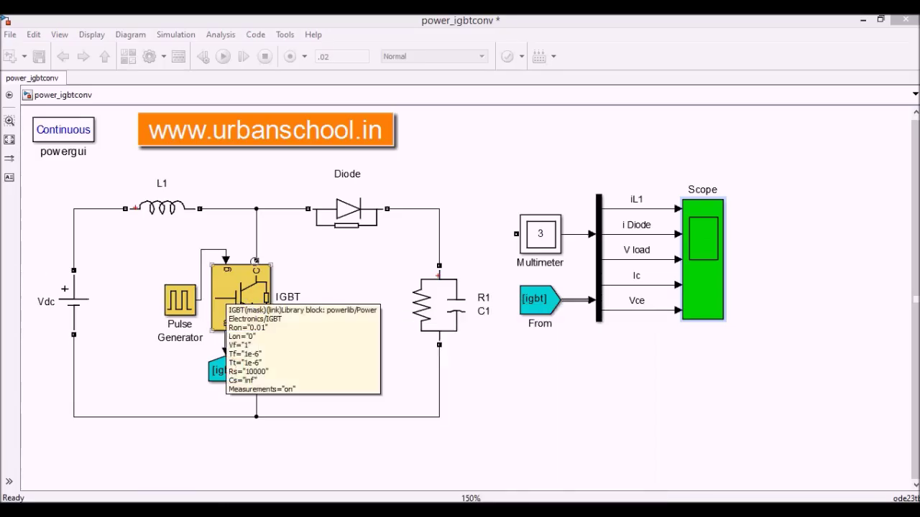
# Check the Pulse Generator (amplitude 1, period 100e-6 s, 50% width) and wire it to the IGBT gate
pyautogui.click(258, 309)
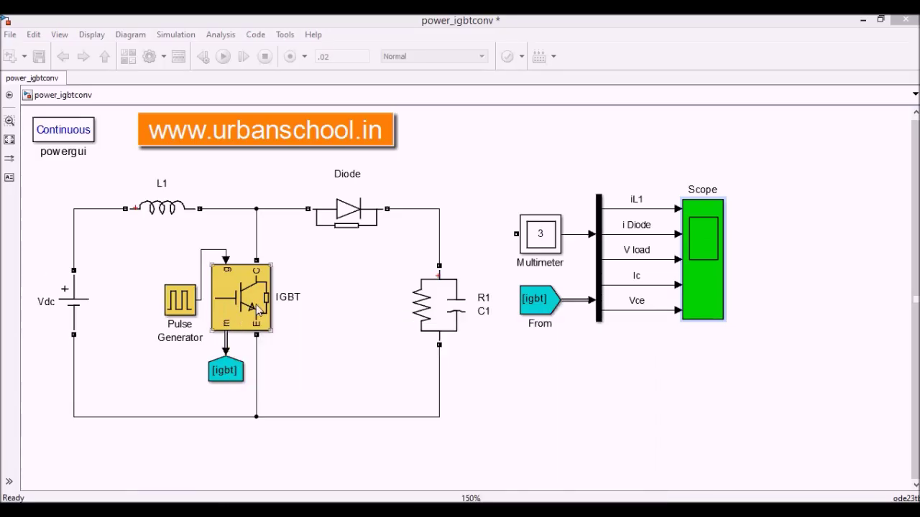
pyautogui.doubleClick(181, 302)
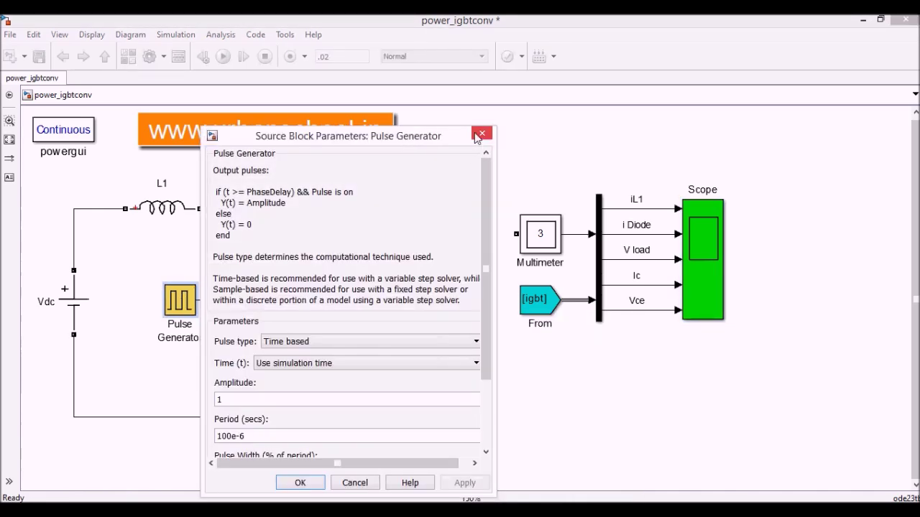
pyautogui.click(480, 134)
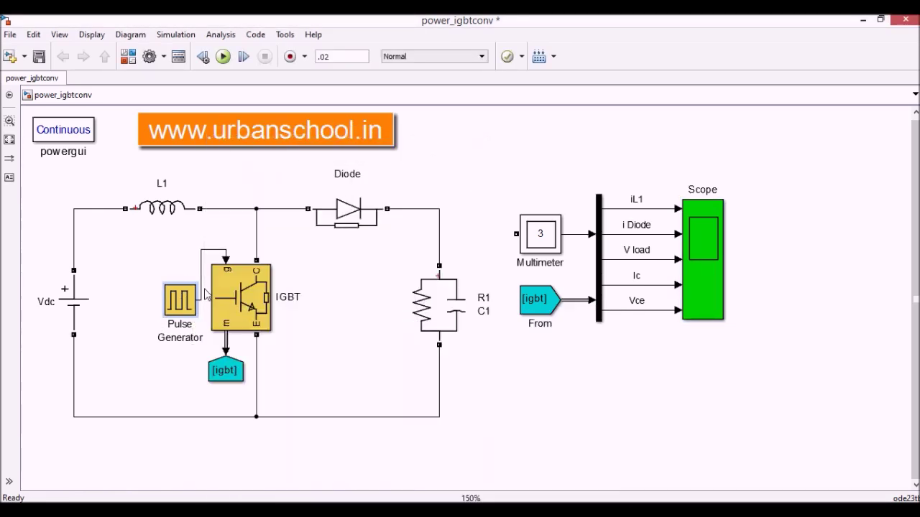
pyautogui.click(225, 260)
pyautogui.moveTo(225, 259); pyautogui.dragTo(225, 261)
pyautogui.click(300, 346)
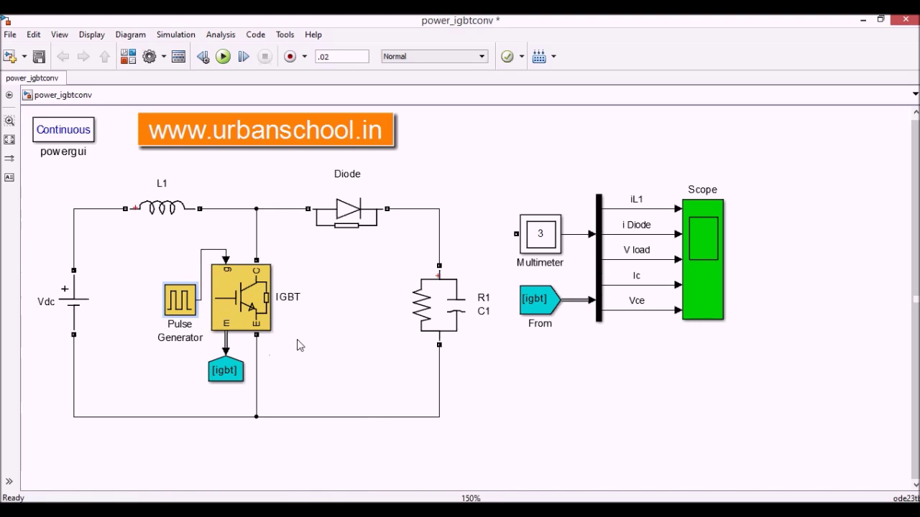